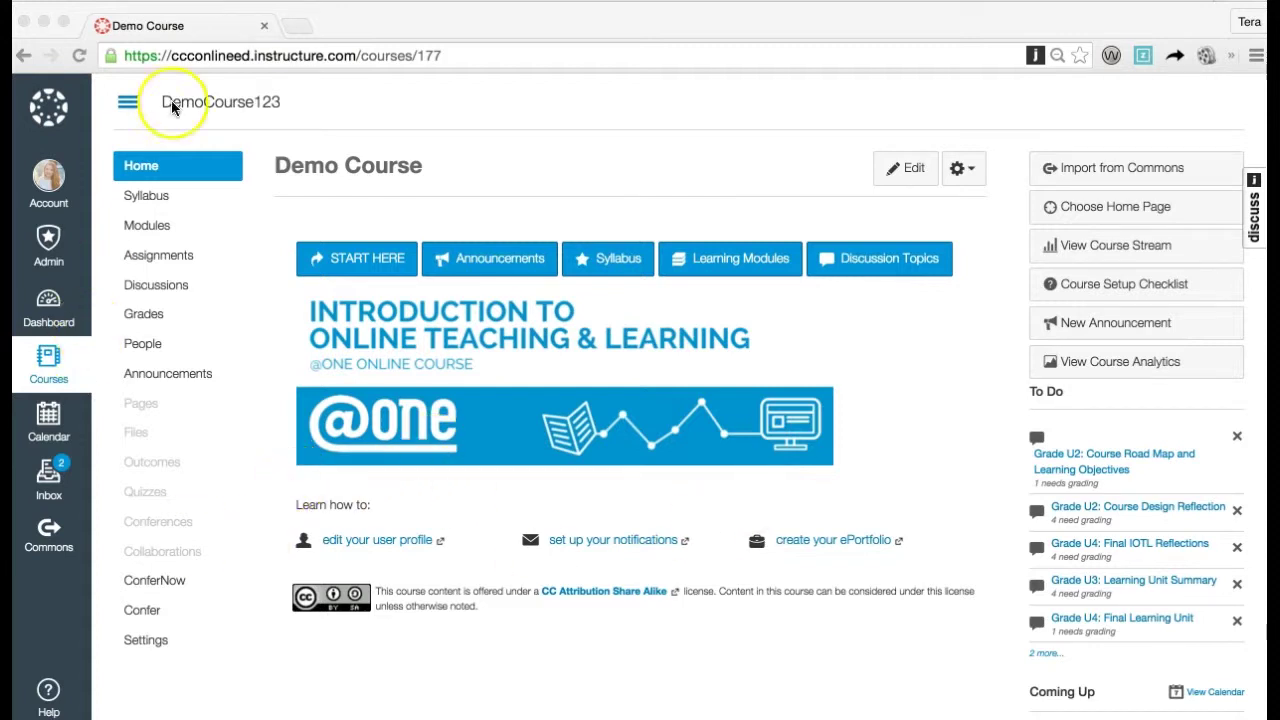
Show the student results for the U4: Copyright 101 Quiz from the course Quizzes list
left_click(208, 496)
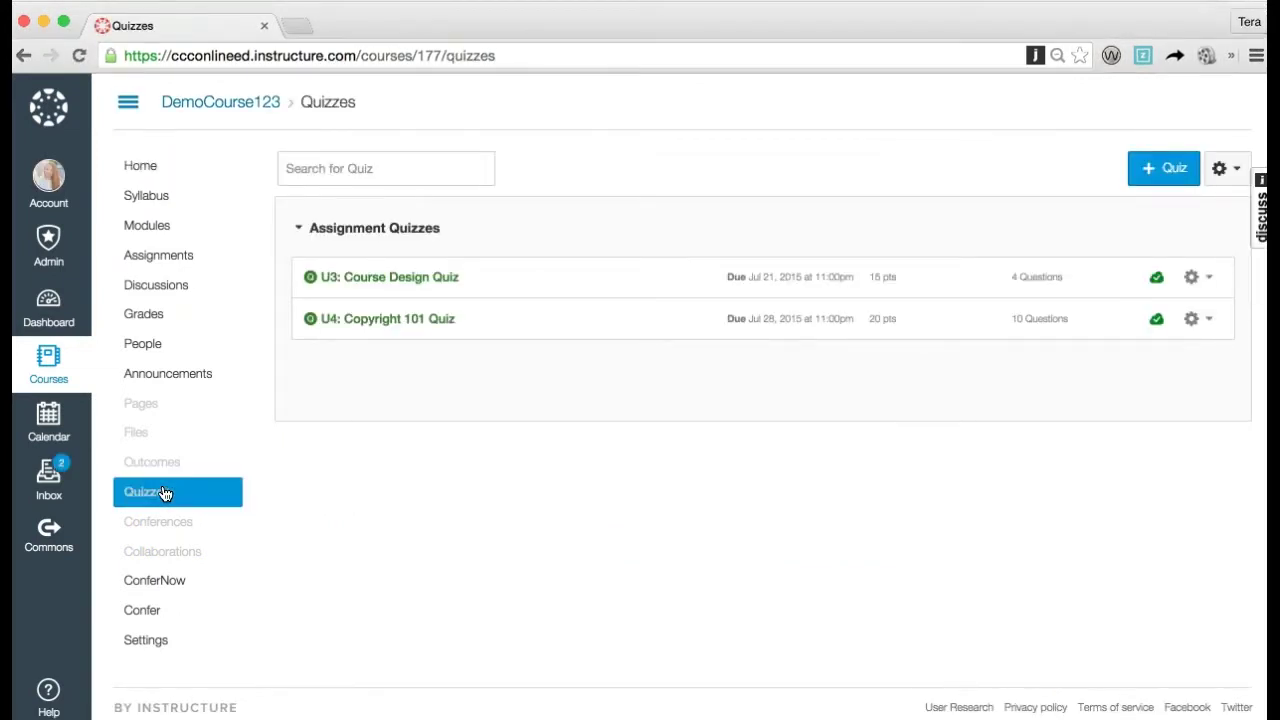
left_click(400, 316)
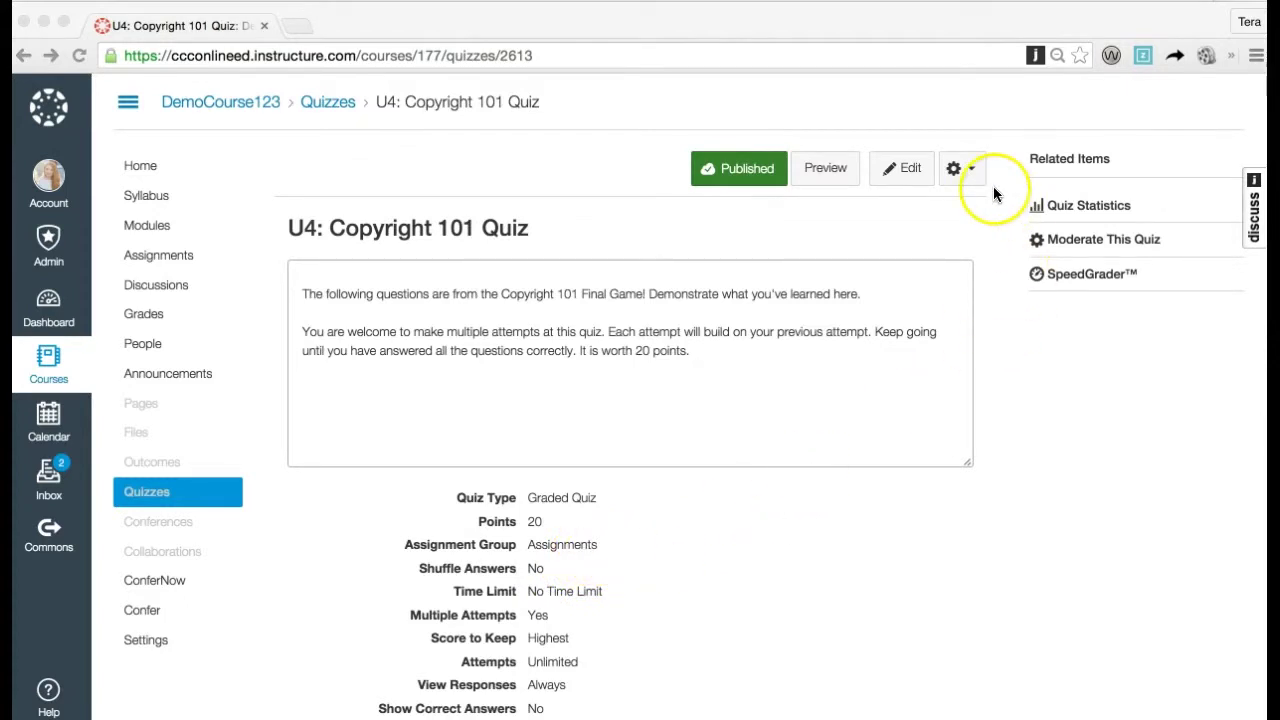
left_click(968, 170)
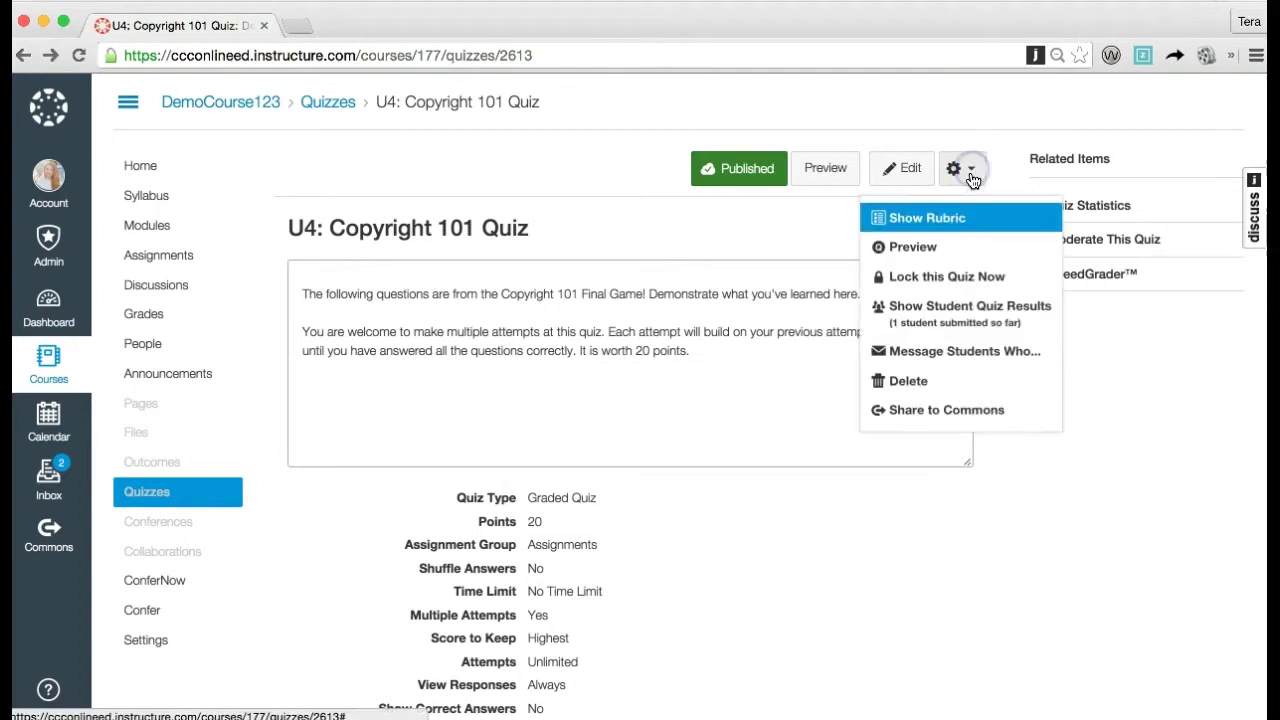
left_click(962, 305)
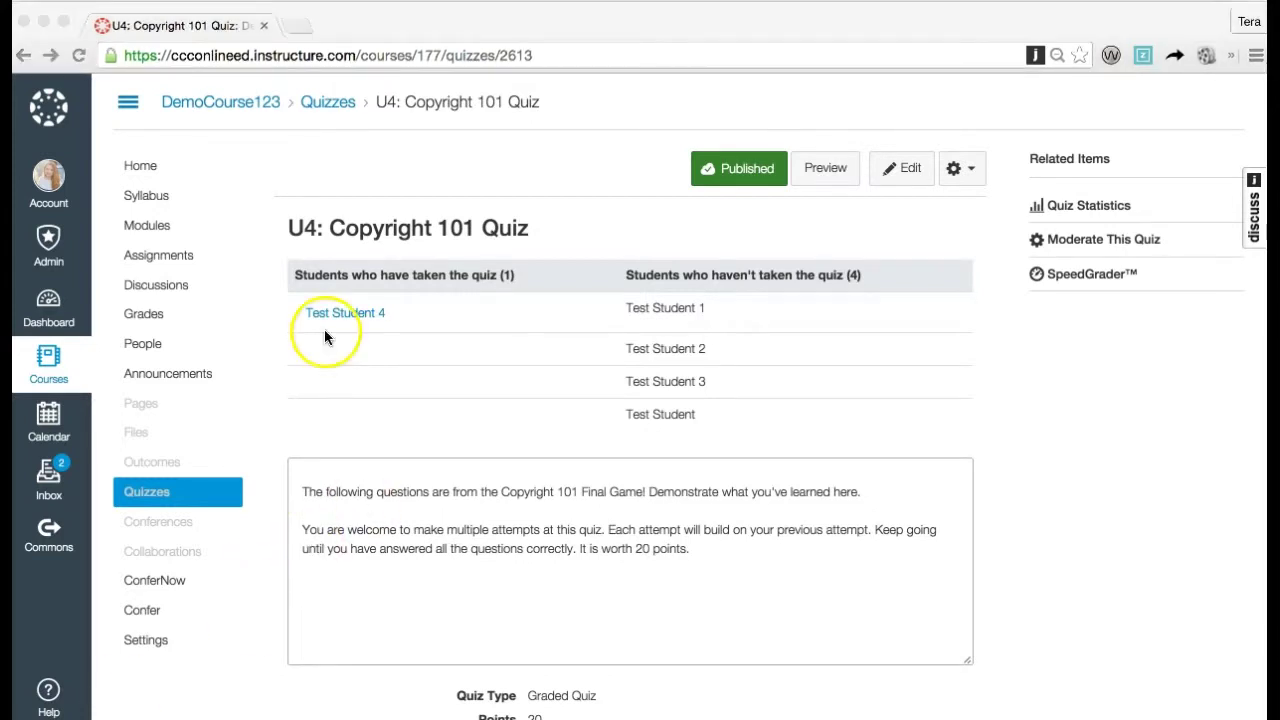
Allow the student who took the quiz an extra attempt, then return to the quiz overview
left_click(360, 316)
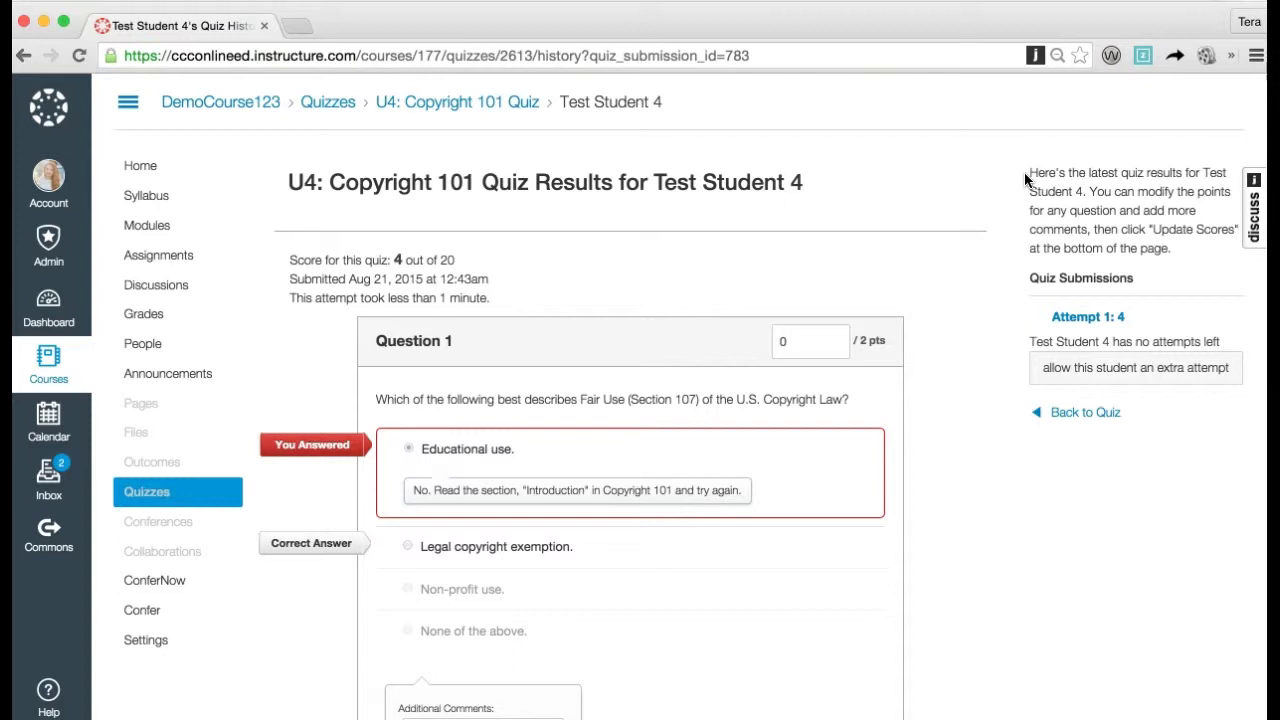
scroll(1024, 172, "down", 2)
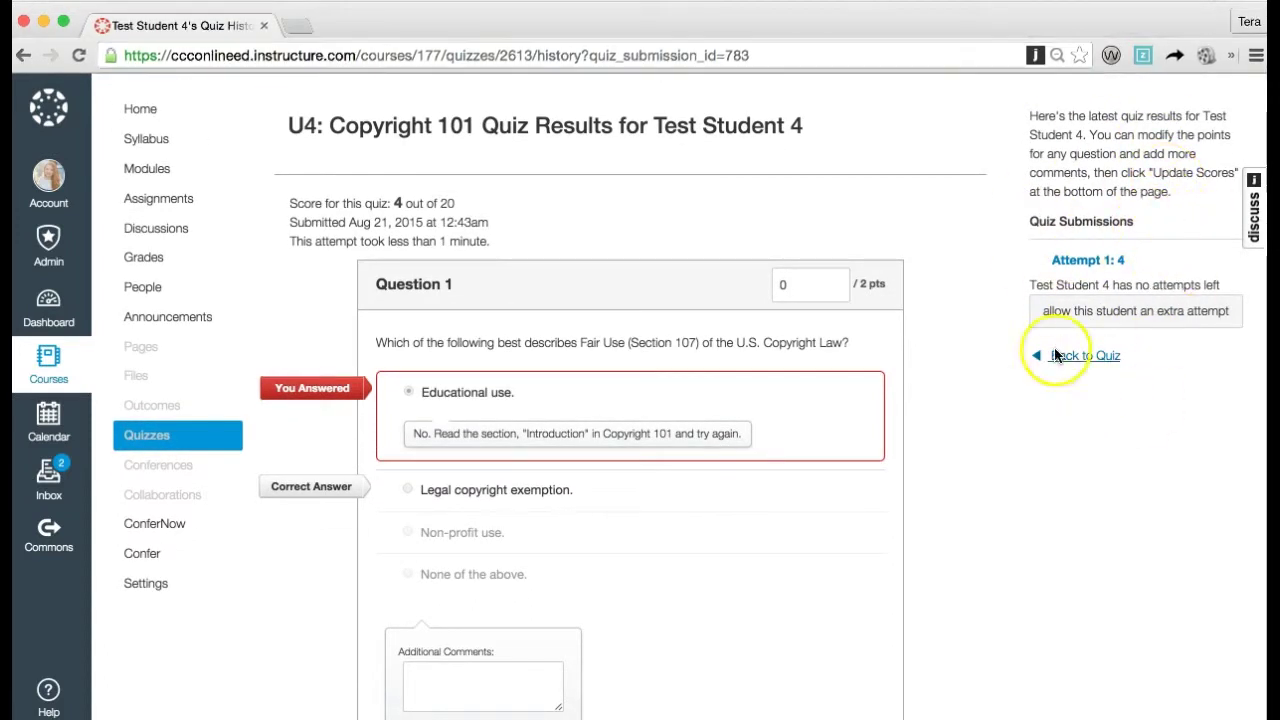
left_click(1140, 316)
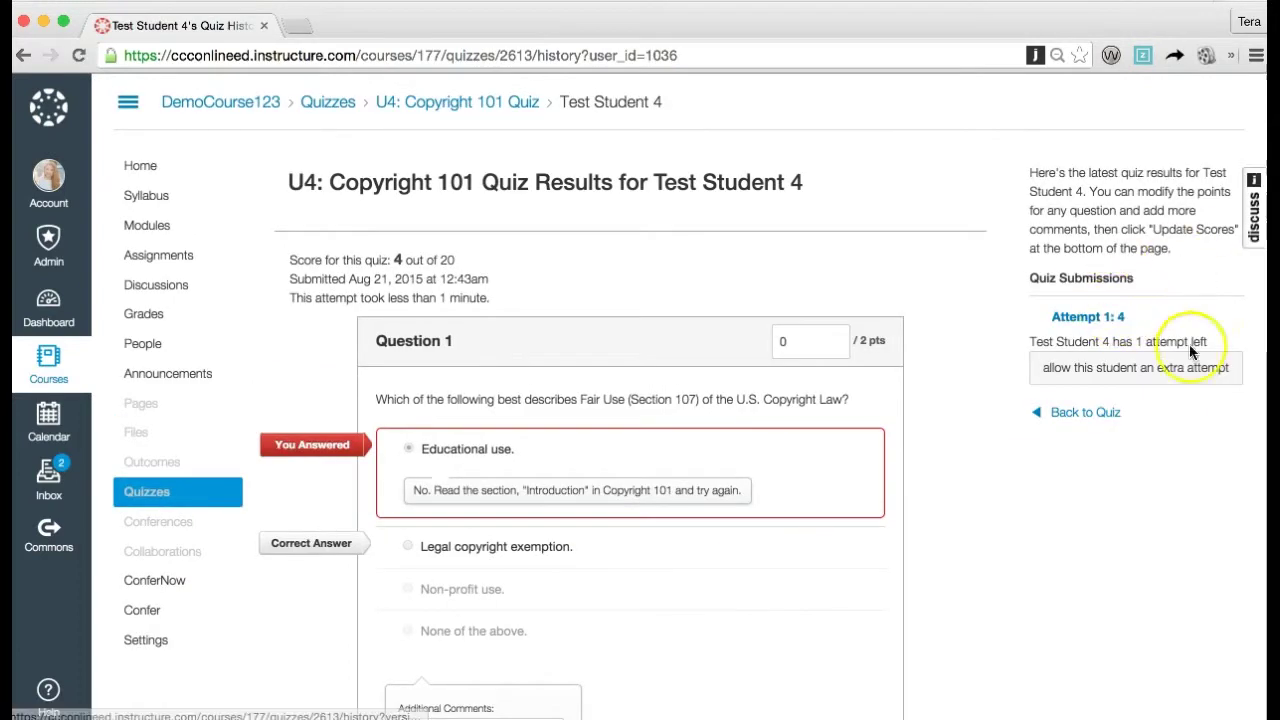
left_click(1107, 322)
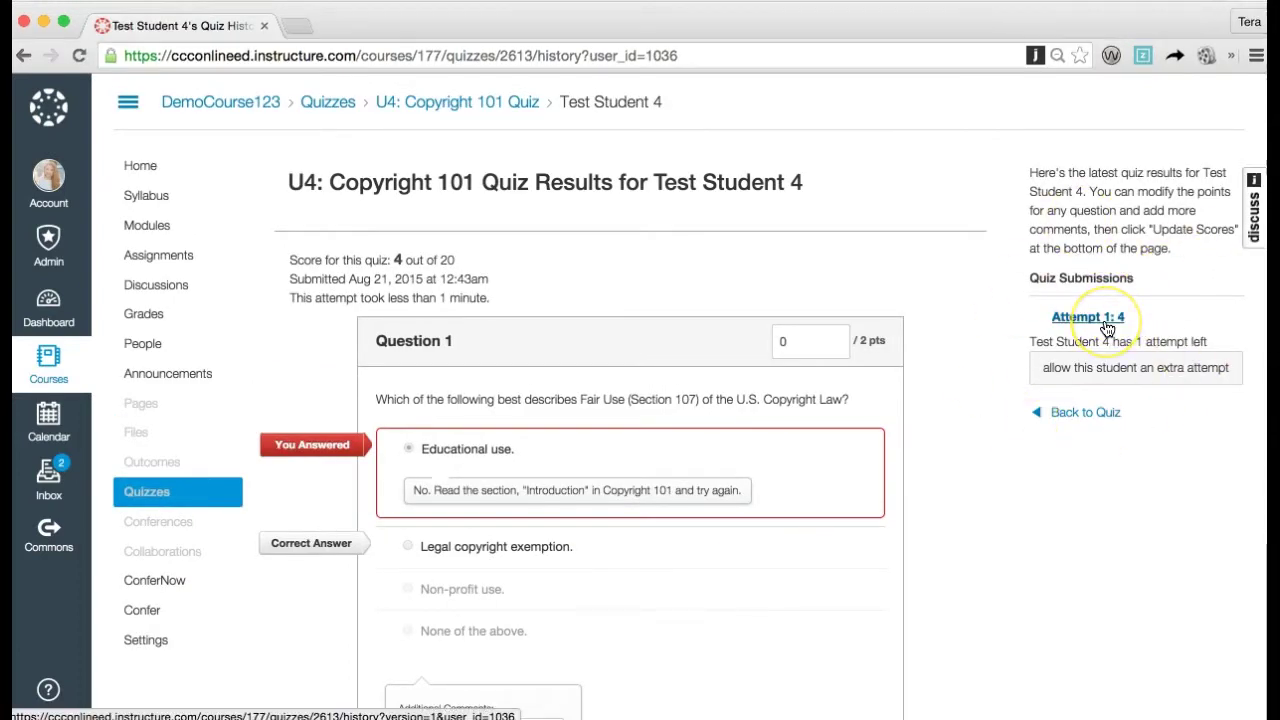
left_click(520, 110)
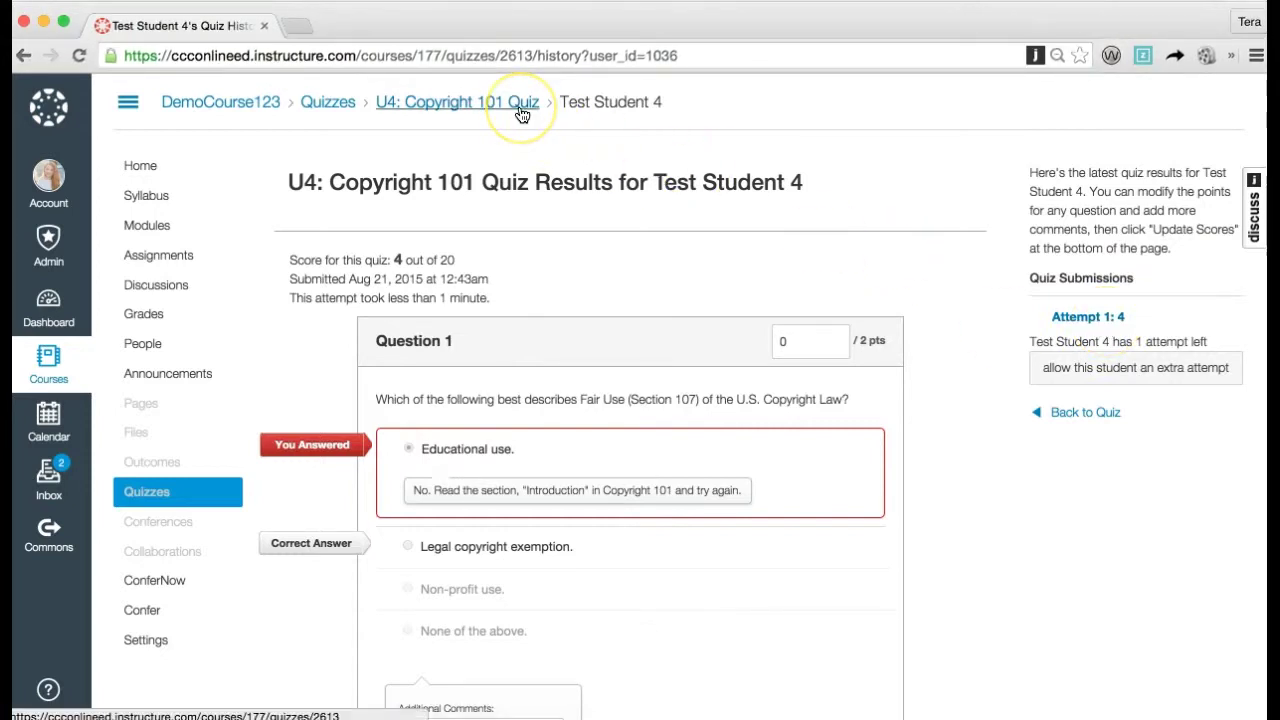
left_click(519, 112)
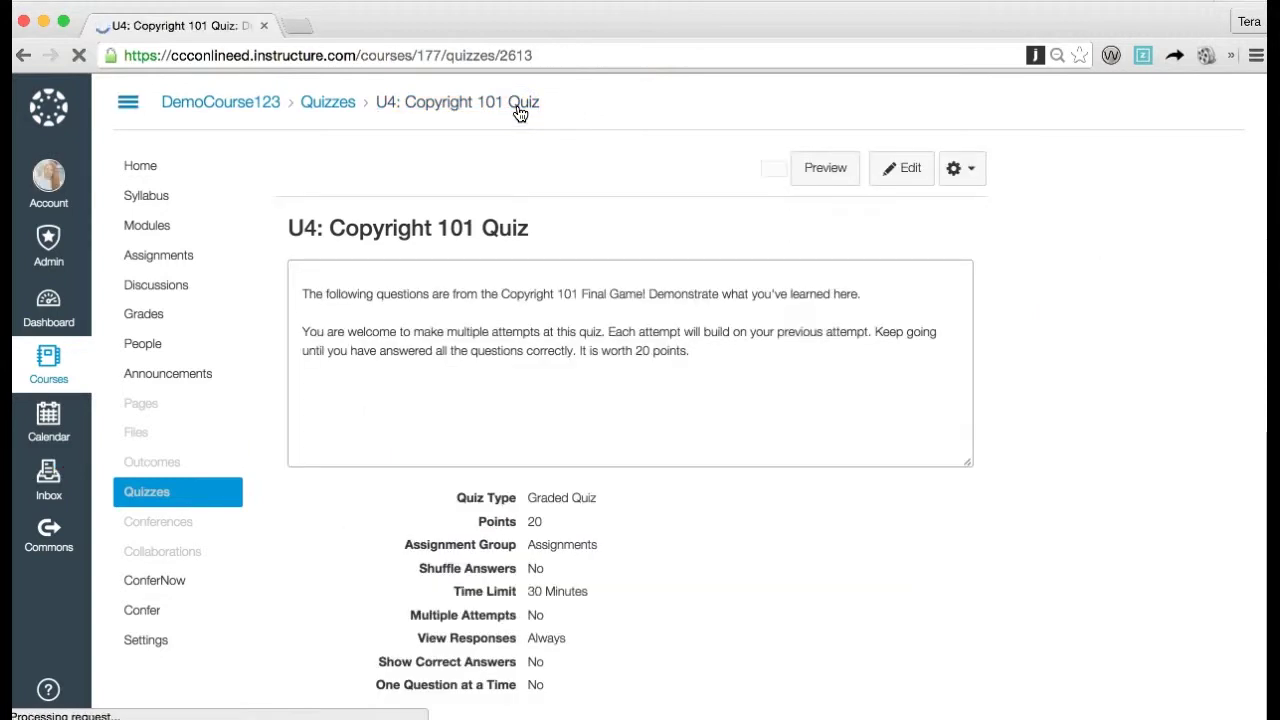
On the Moderate Quiz page, give the first student 1 extra attempt with manual unlock on
left_click(1085, 243)
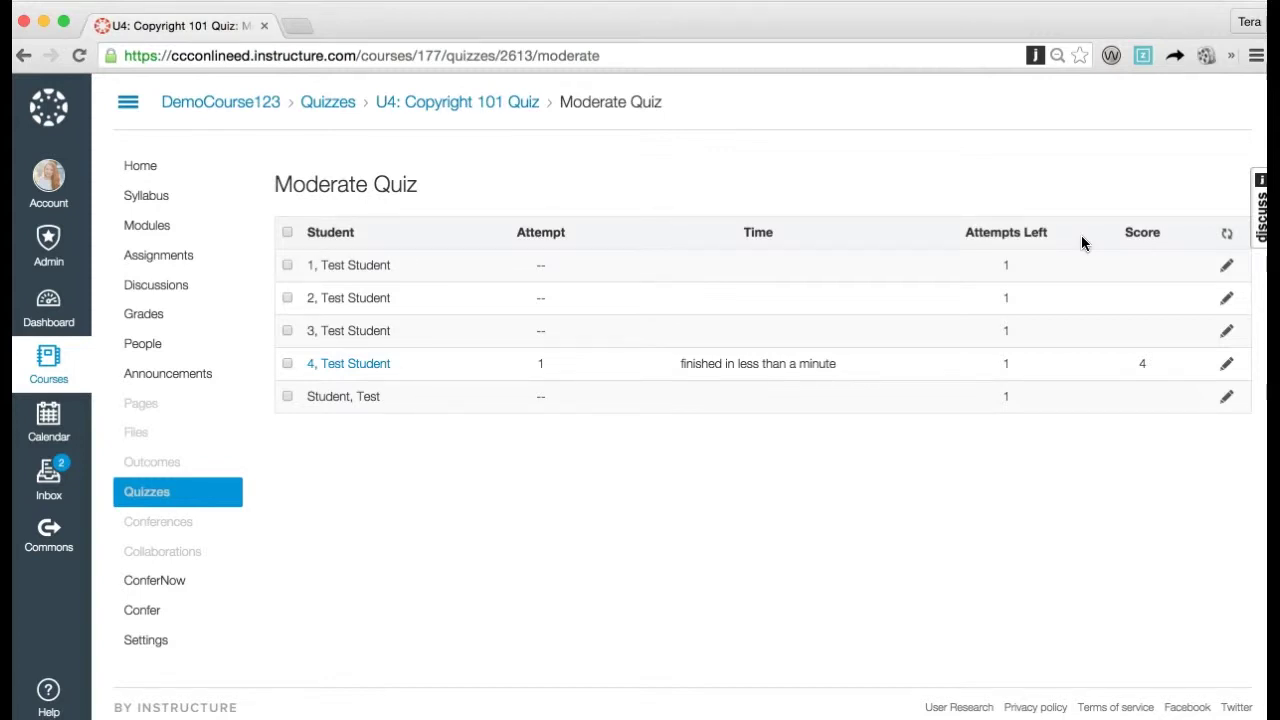
left_click(1228, 268)
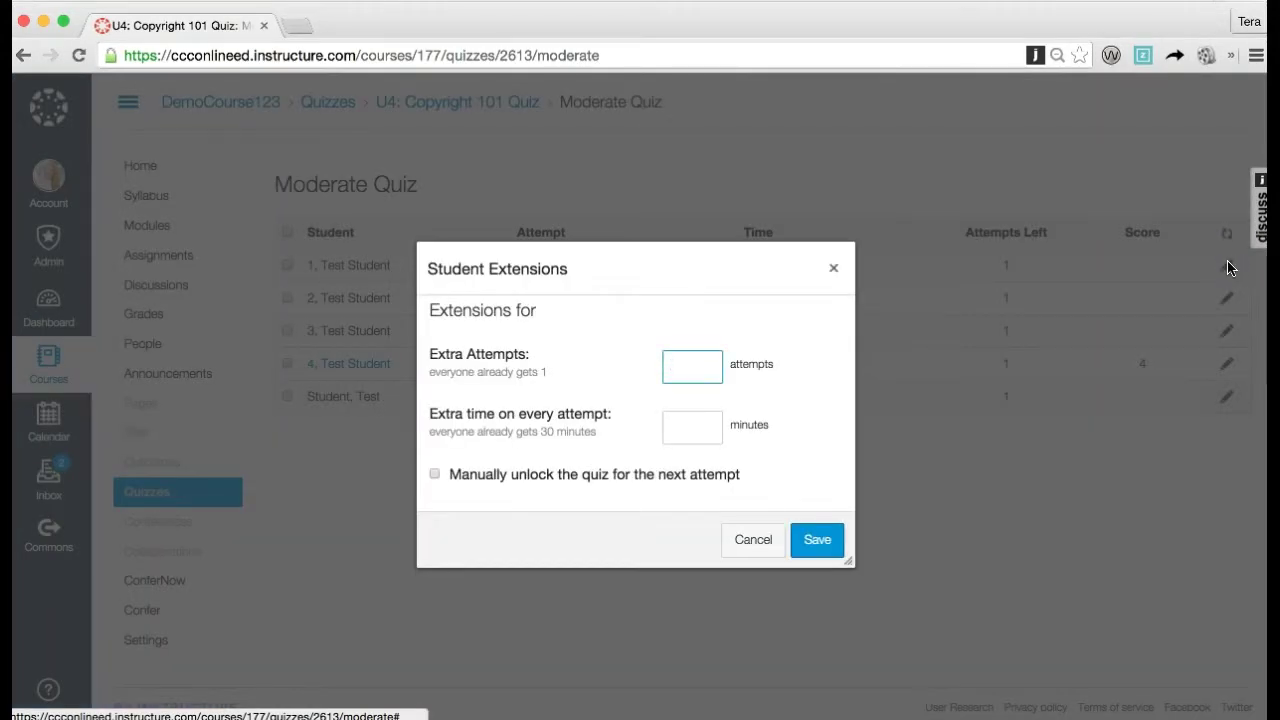
type("1")
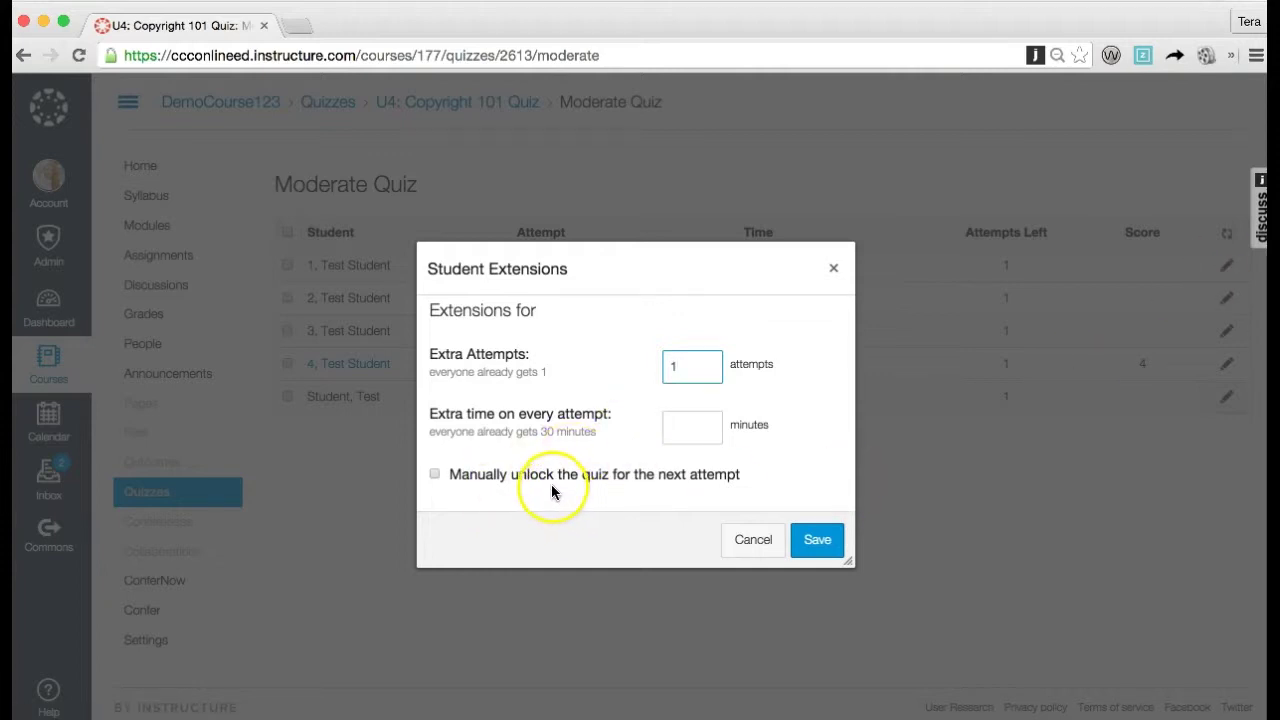
left_click(436, 474)
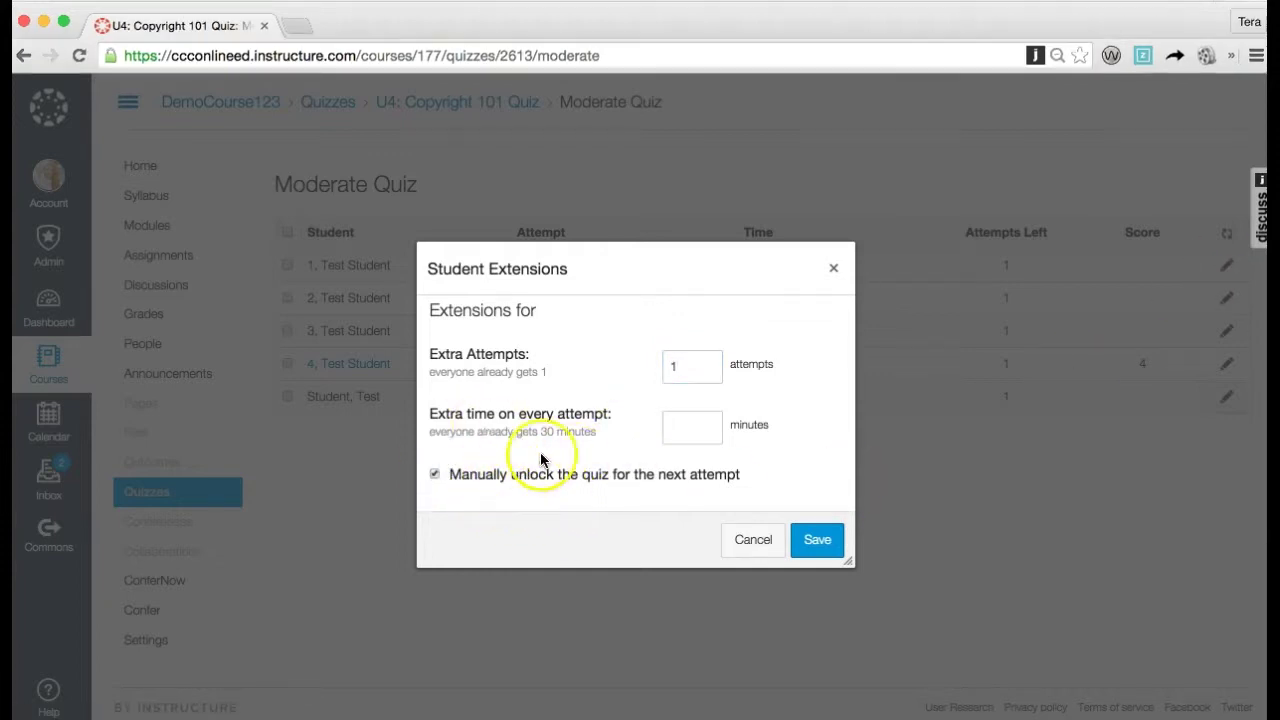
left_click(723, 484)
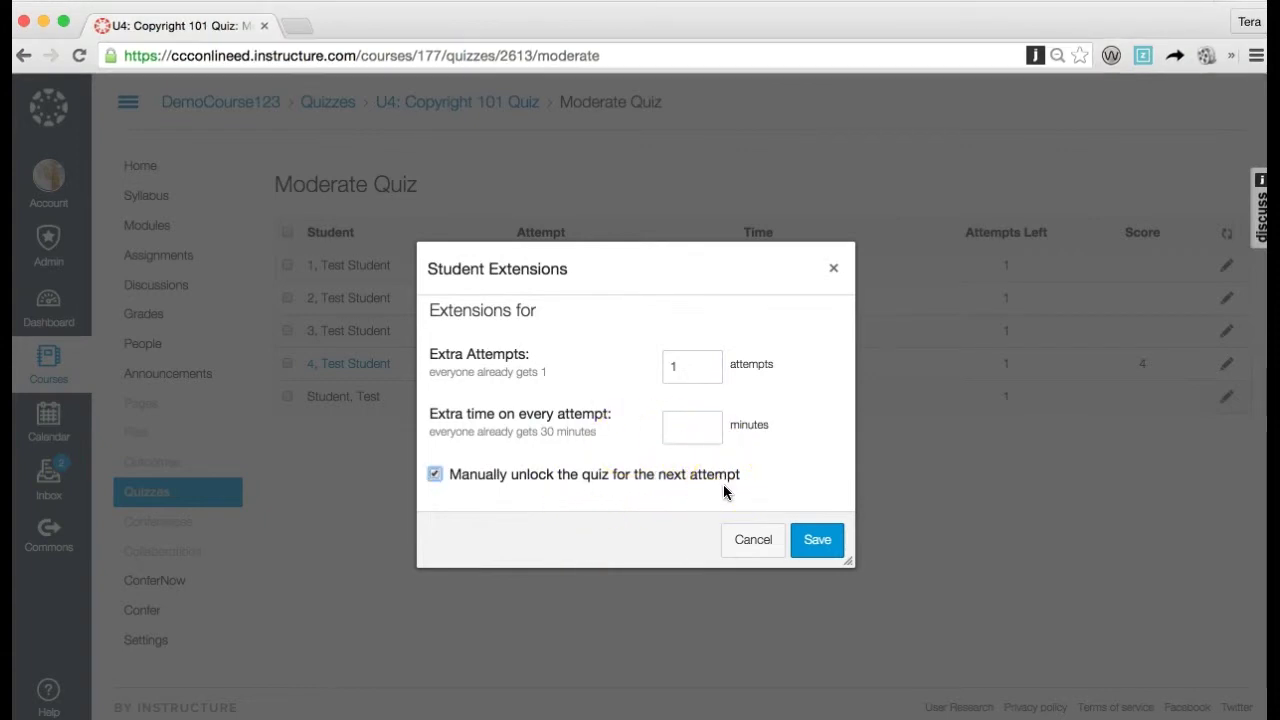
left_click(708, 470)
Add 30 extra minutes per attempt for the first student and save the extensions
left_click(679, 429)
type("30")
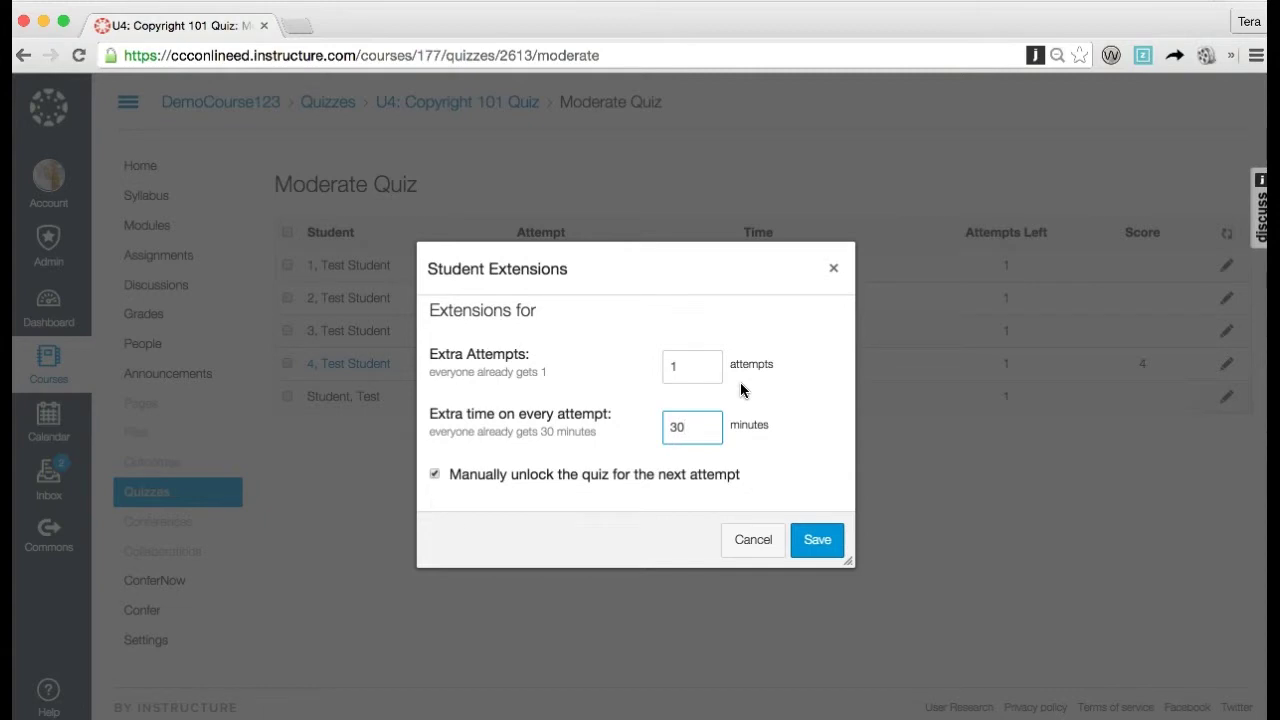
left_click(794, 535)
left_click(805, 535)
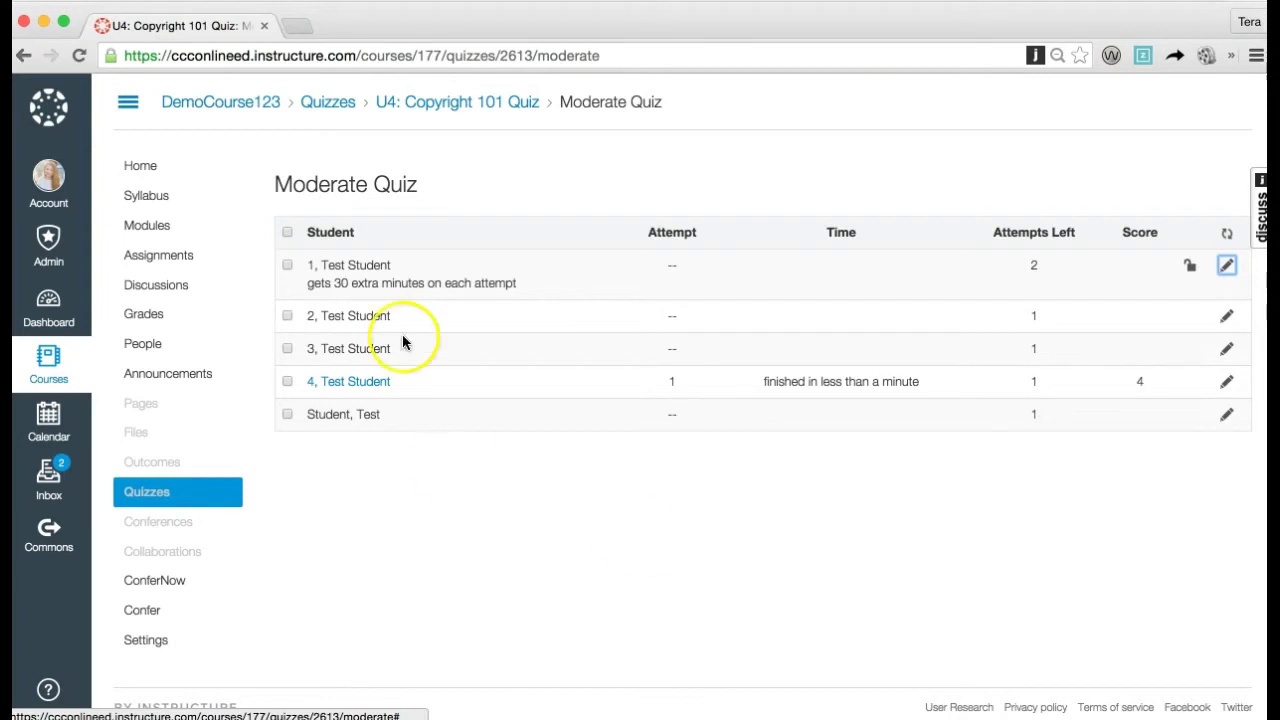
Select all five students and open the extensions form for the 5 selected students
left_click(288, 265)
left_click(287, 315)
left_click(288, 349)
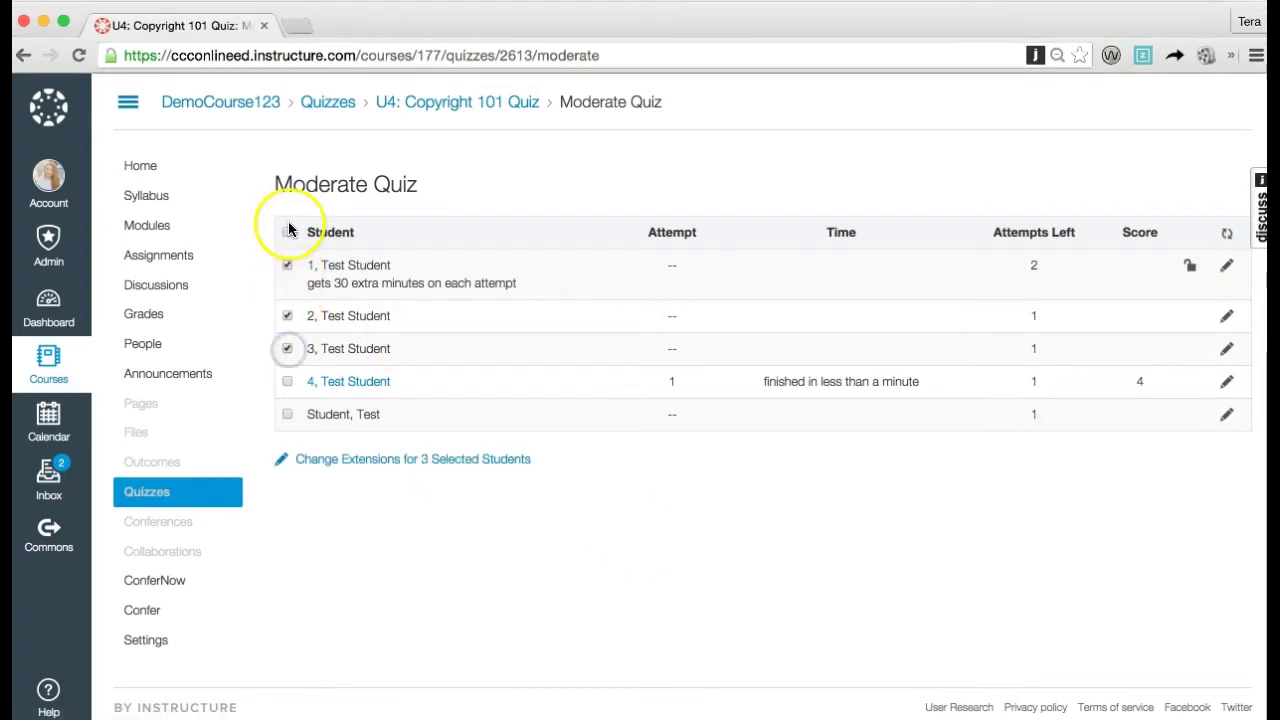
left_click(288, 232)
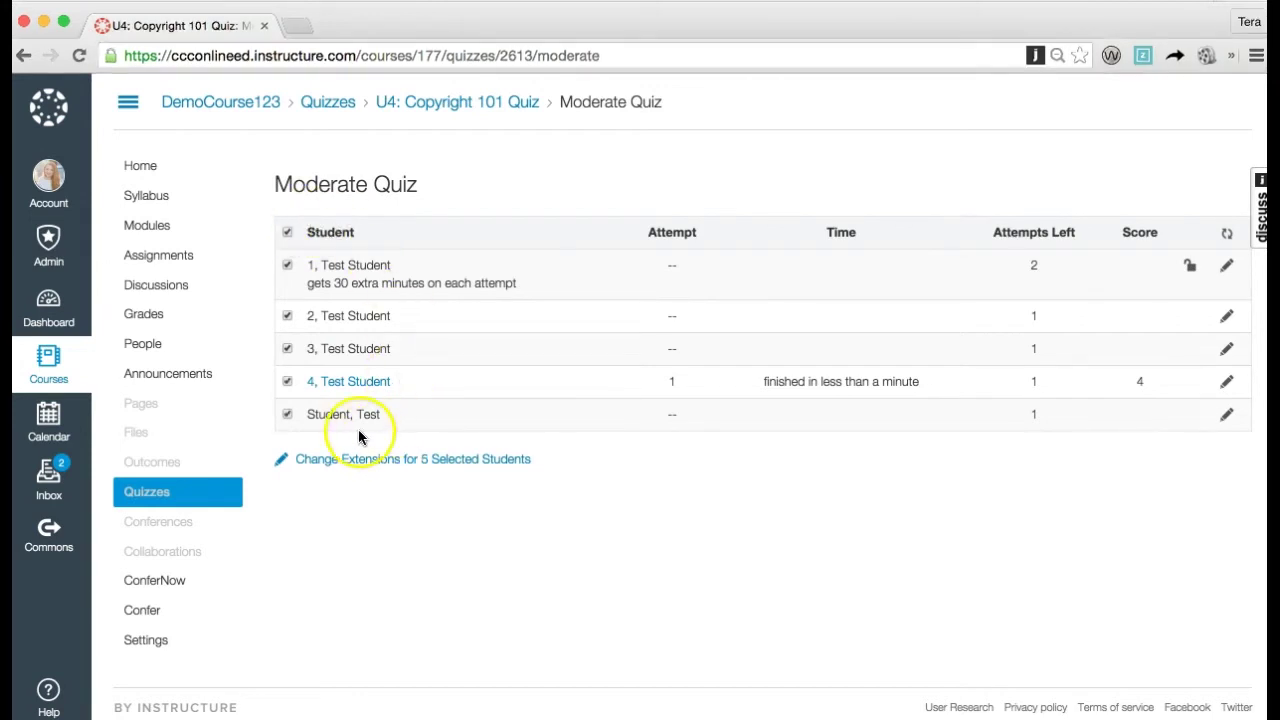
left_click(383, 460)
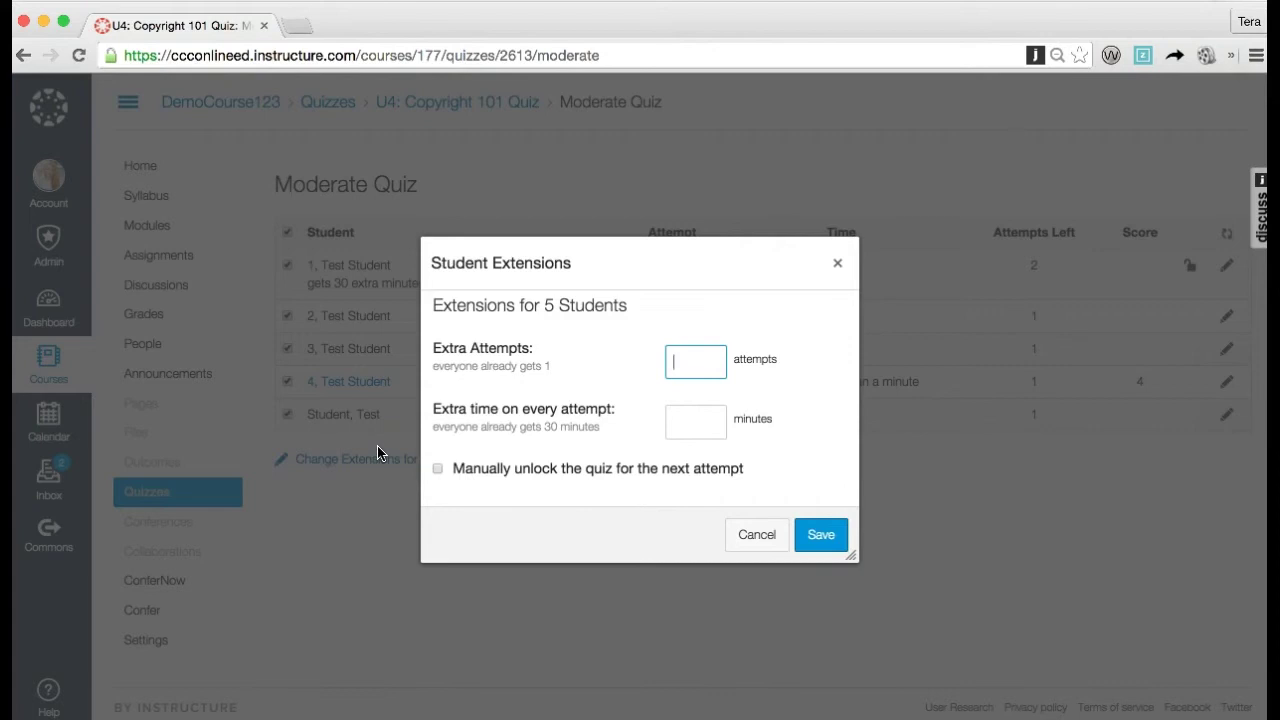
Give all five students 2 extra attempts, 20 extra minutes and manual unlock, and save
type("2")
left_click(688, 421)
type("20")
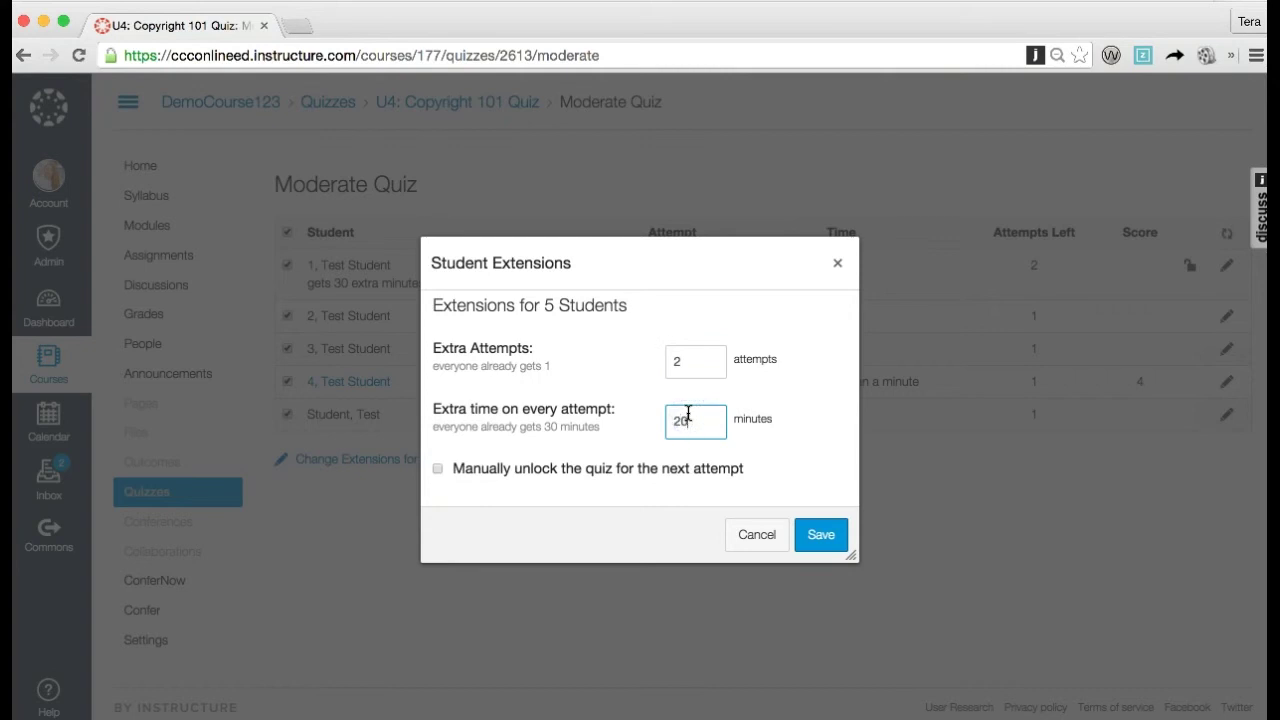
left_click(437, 470)
left_click(820, 535)
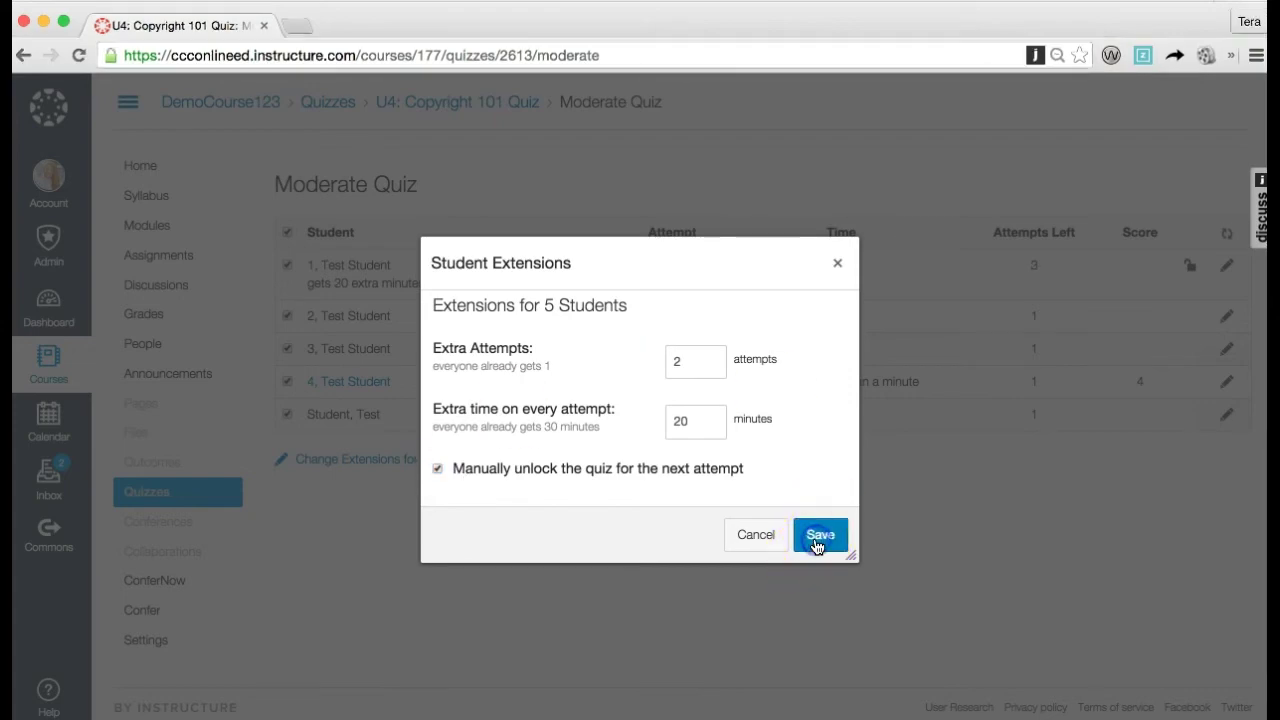